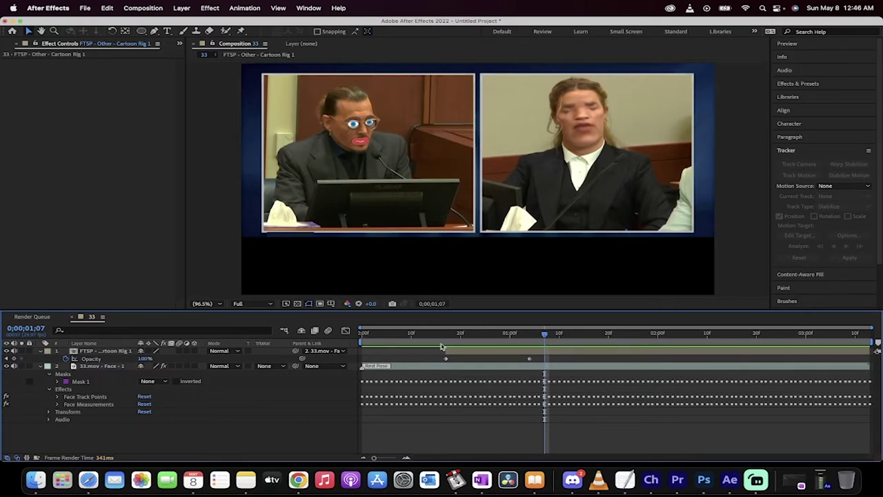
Scrub and play back the face rig animation through 0;00;02;22
{"action": "left_click", "coordinate": [416, 336]}
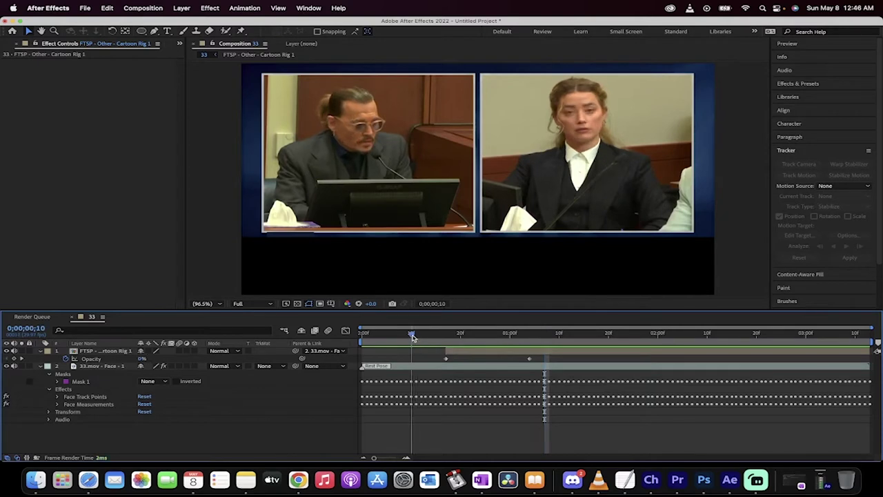
{"action": "left_click_drag", "start_coordinate": [412, 337], "coordinate": [519, 336]}
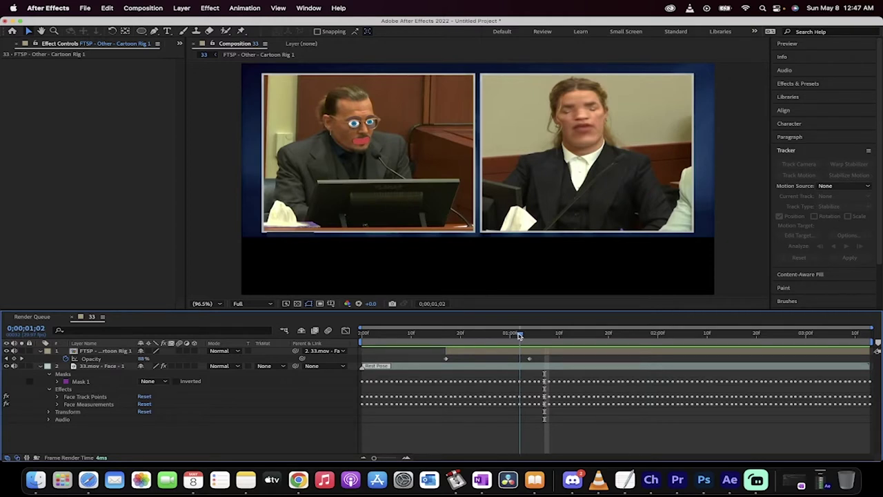
{"action": "left_click_drag", "start_coordinate": [522, 335], "coordinate": [476, 333]}
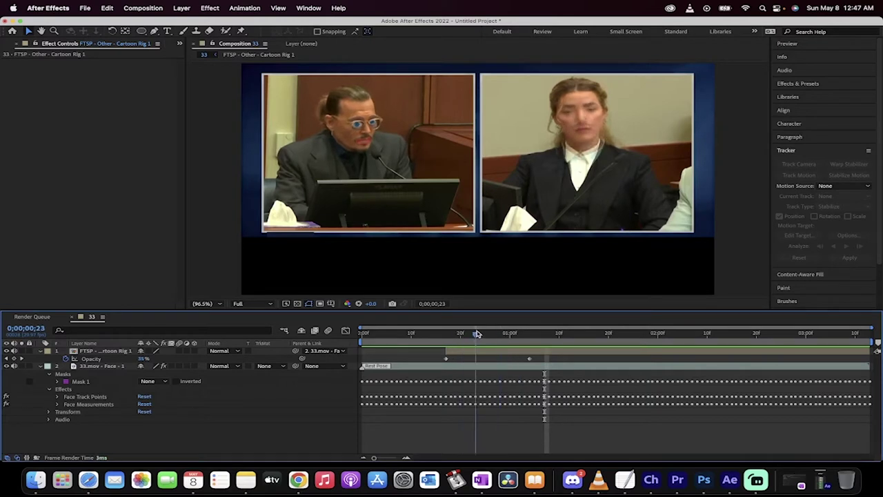
{"action": "key", "text": "space"}
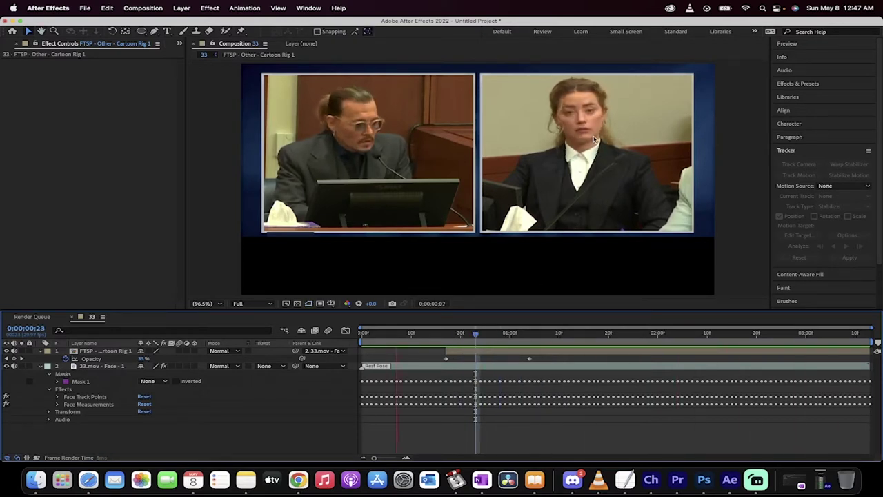
{"action": "left_click", "coordinate": [529, 333]}
{"action": "left_click_drag", "start_coordinate": [531, 334], "coordinate": [621, 279]}
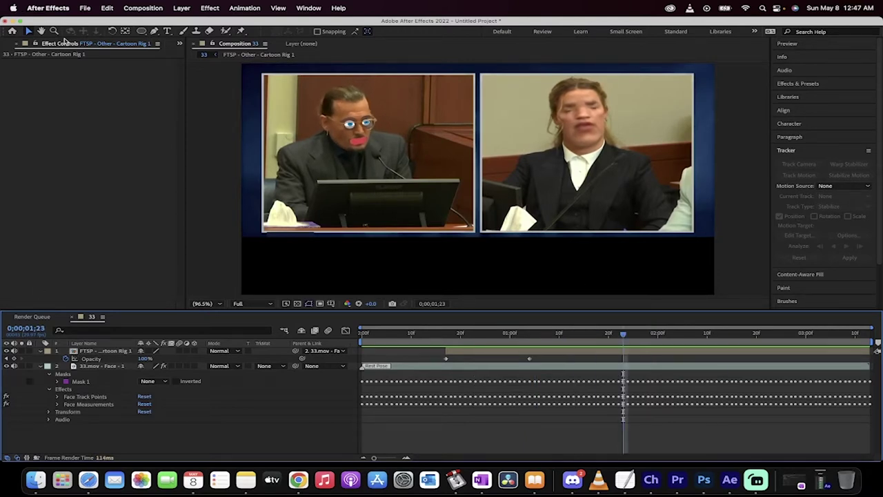
Delete all three items from the Project panel
{"action": "key", "text": "super+0"}
{"action": "left_click_drag", "start_coordinate": [98, 201], "coordinate": [2, 97]}
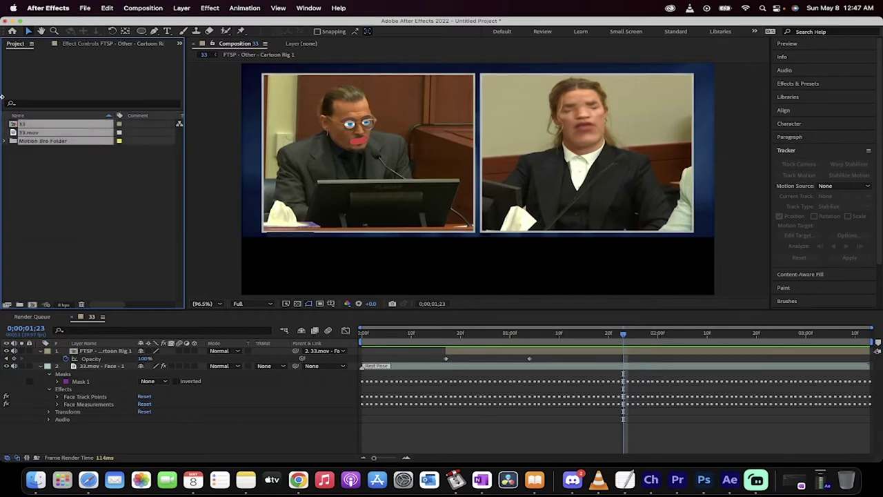
{"action": "key", "text": "Delete"}
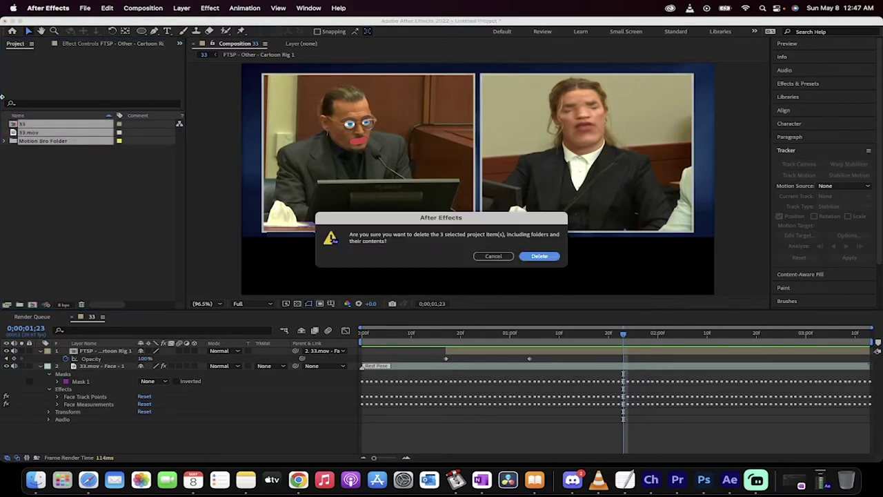
{"action": "left_click", "coordinate": [549, 255]}
Start a new project from the File > New menu
{"action": "left_click", "coordinate": [107, 8]}
{"action": "mouse_move", "coordinate": [85, 7]}
{"action": "mouse_move", "coordinate": [194, 25]}
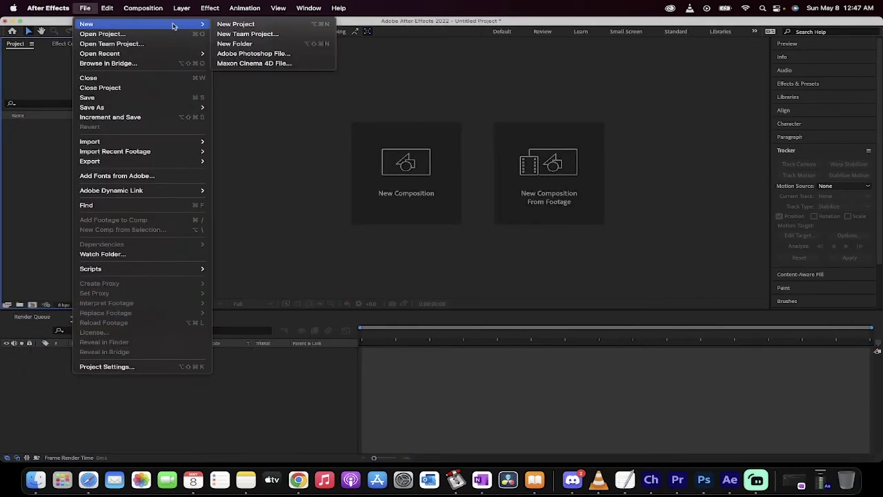
{"action": "left_click", "coordinate": [227, 25]}
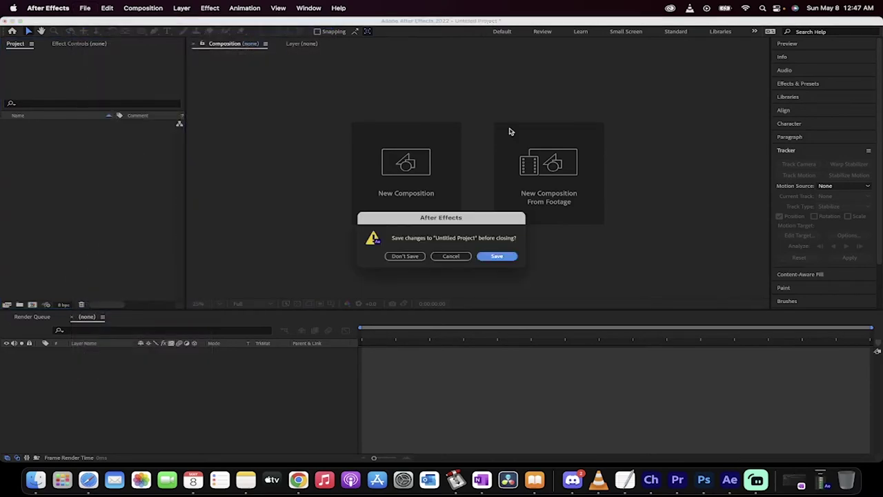
Discard the old project and import DeppHeard2.mov from Finder's Frequently Used files
{"action": "left_click", "coordinate": [412, 256]}
{"action": "left_click", "coordinate": [35, 480]}
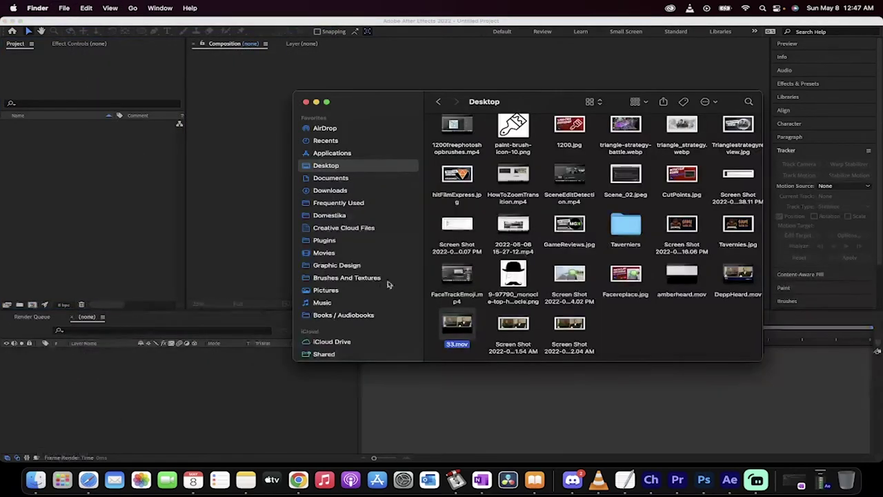
{"action": "left_click", "coordinate": [351, 267]}
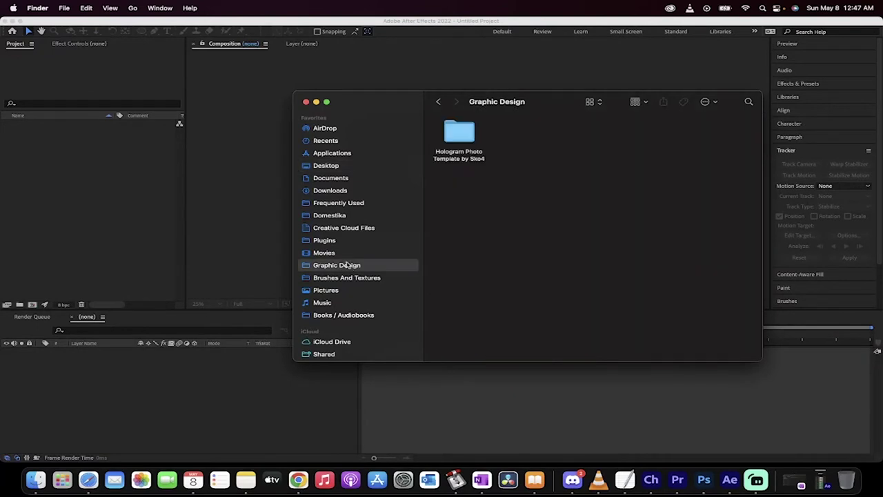
{"action": "left_click", "coordinate": [335, 228]}
{"action": "left_click", "coordinate": [338, 203]}
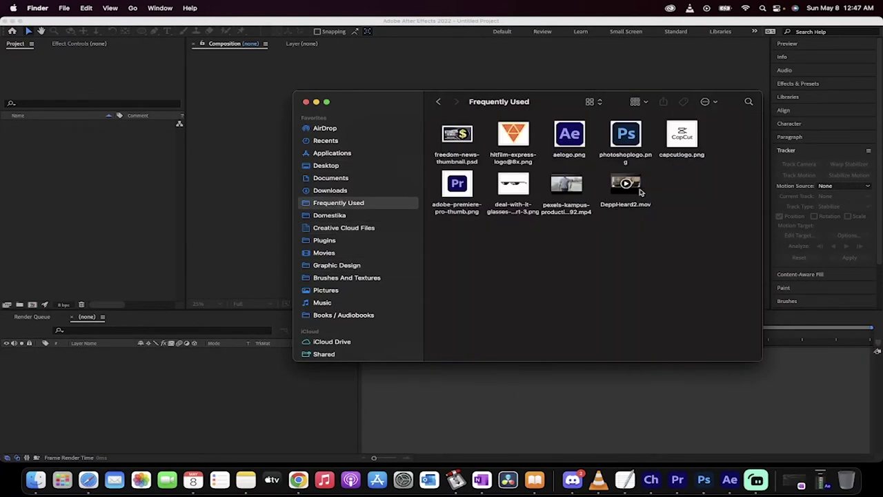
{"action": "left_click_drag", "start_coordinate": [629, 206], "coordinate": [73, 193]}
Build a 1920x1080, 29.97 fps DeppHeard2 composition from the DeppHeard2.mov footage
{"action": "left_click_drag", "start_coordinate": [55, 124], "coordinate": [453, 227]}
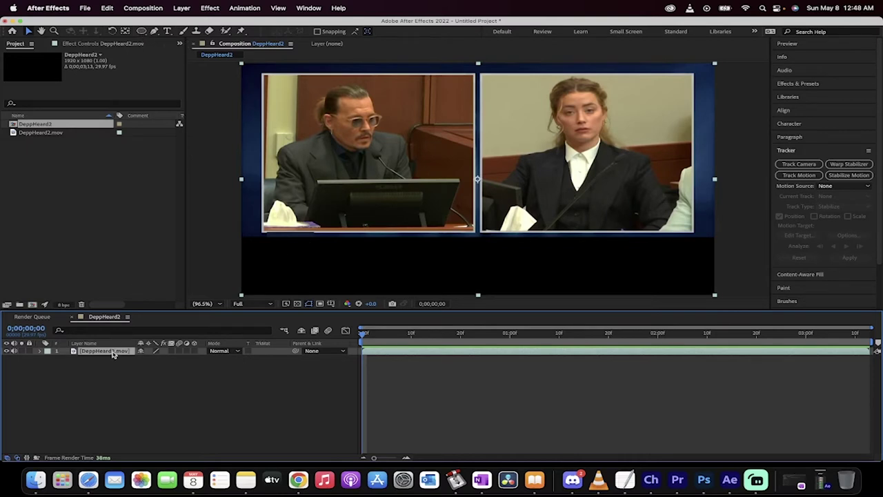
Draw elliptical Mask 1 around the right woman's head and set its mode to None
{"action": "left_click_drag", "start_coordinate": [142, 30], "coordinate": [176, 54]}
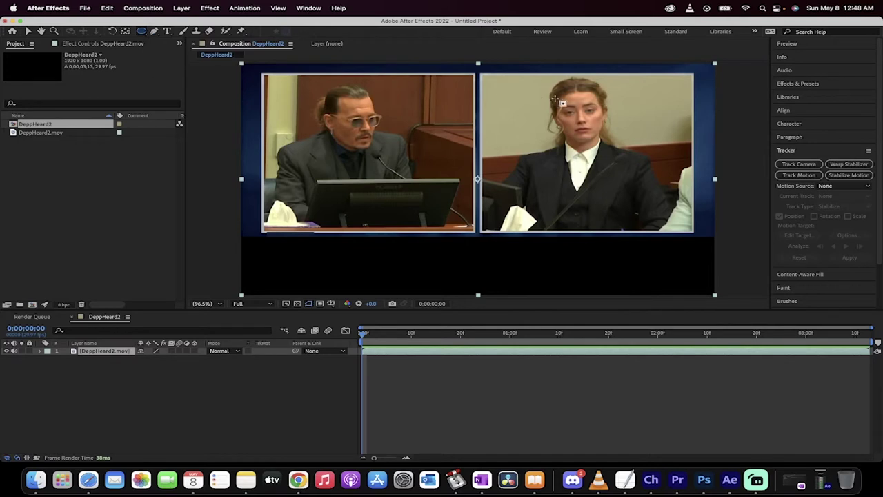
{"action": "left_click_drag", "start_coordinate": [538, 69], "coordinate": [625, 156]}
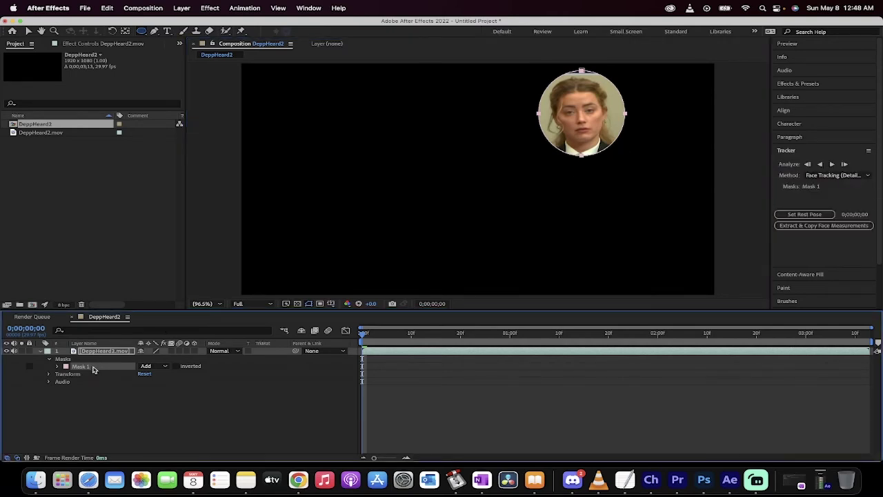
{"action": "left_click", "coordinate": [153, 366]}
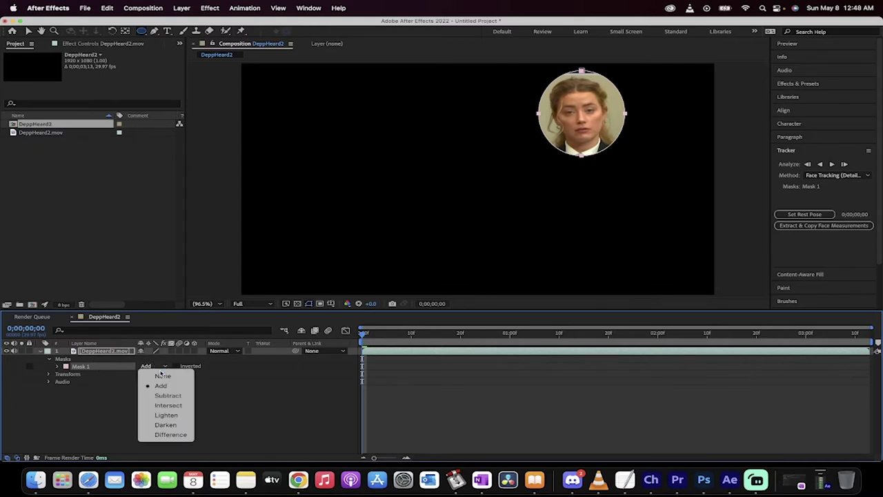
{"action": "left_click", "coordinate": [163, 375]}
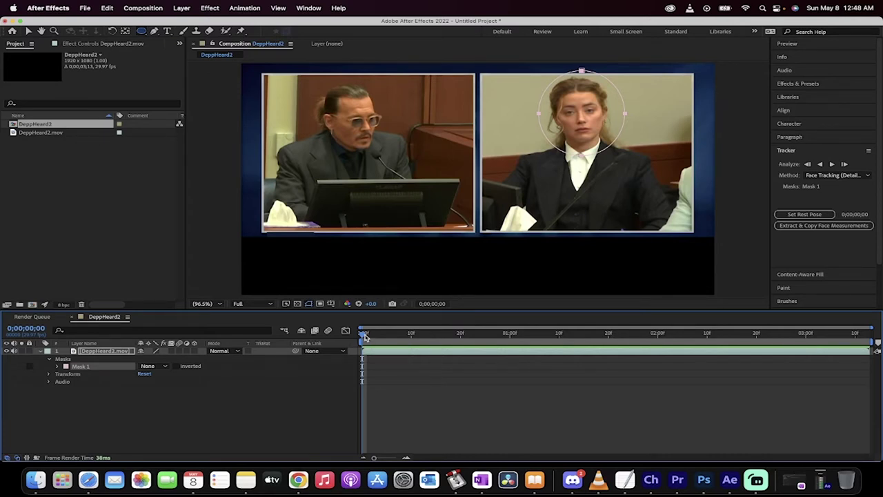
{"action": "mouse_move", "coordinate": [364, 336]}
{"action": "left_mouse_down"}
{"action": "mouse_move", "coordinate": [411, 336]}
{"action": "mouse_move", "coordinate": [363, 336]}
{"action": "left_mouse_up"}
Select Mask 1 and track the right woman's face forward with detailed-feature face tracking
{"action": "left_click", "coordinate": [87, 353]}
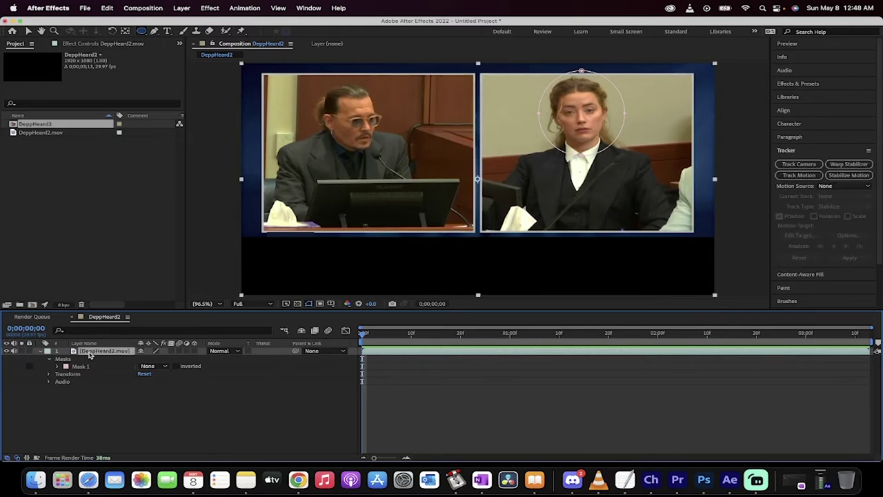
{"action": "left_click", "coordinate": [81, 366]}
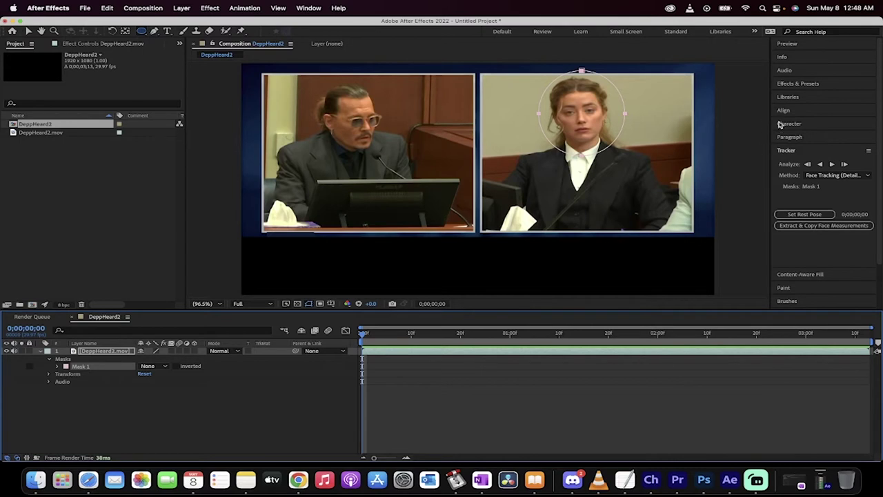
{"action": "left_click", "coordinate": [787, 150]}
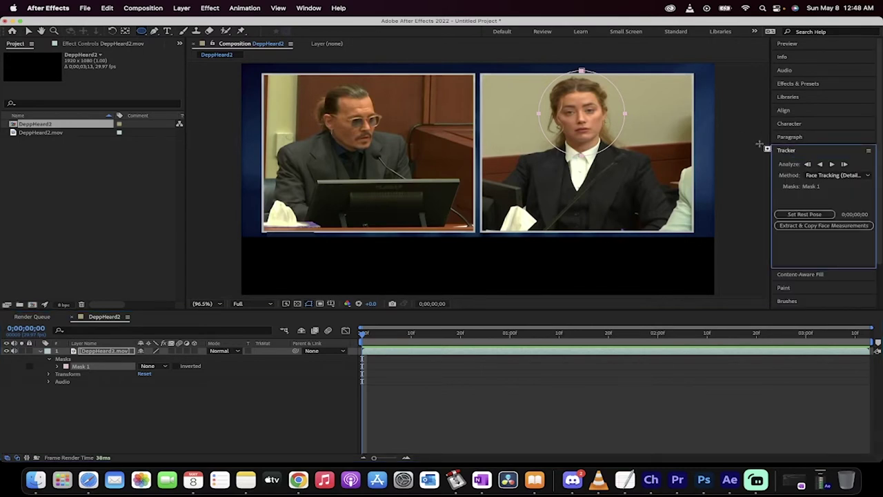
{"action": "left_click", "coordinate": [310, 7]}
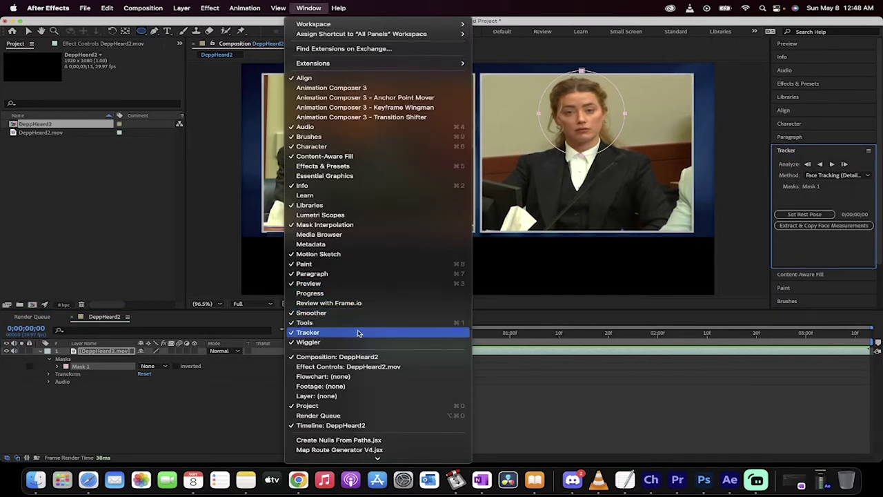
{"action": "left_click", "coordinate": [304, 5]}
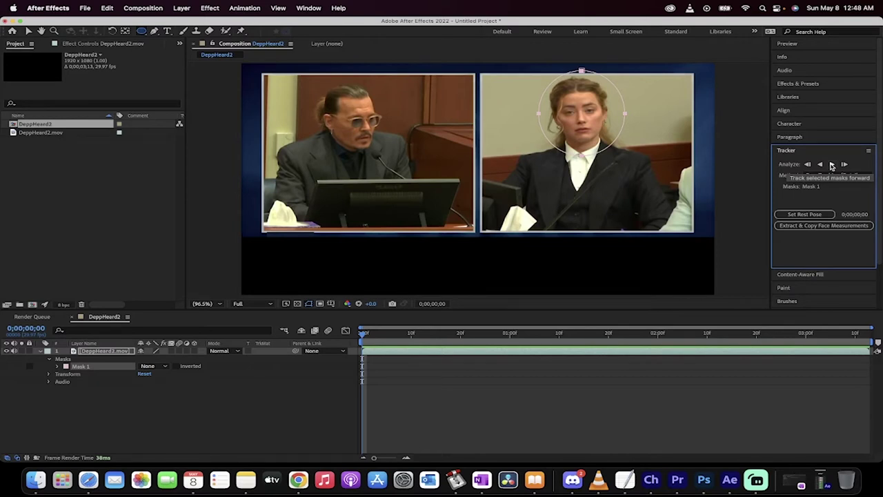
{"action": "left_click", "coordinate": [831, 165]}
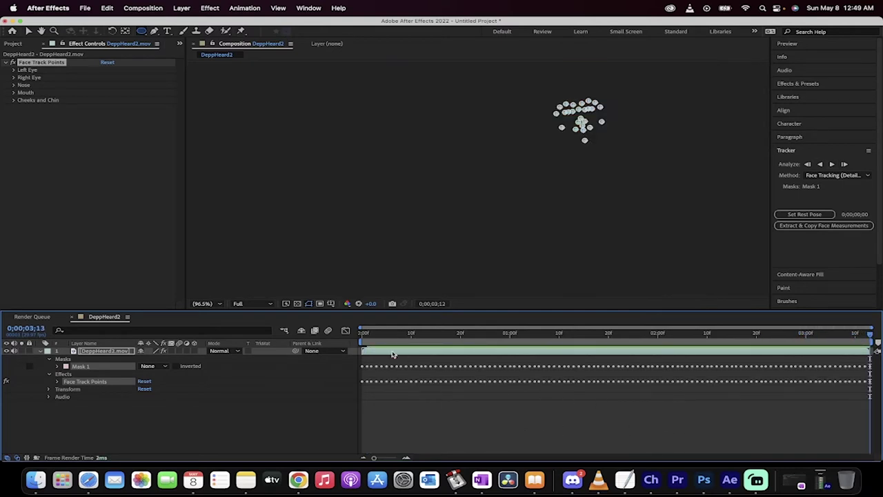
Set the rest pose near 0;00;01;15, extract face measurements, and restore Motion Bro
{"action": "left_click", "coordinate": [373, 334]}
{"action": "mouse_move", "coordinate": [373, 333]}
{"action": "left_mouse_down"}
{"action": "mouse_move", "coordinate": [361, 333]}
{"action": "mouse_move", "coordinate": [678, 332]}
{"action": "mouse_move", "coordinate": [355, 333]}
{"action": "left_mouse_up"}
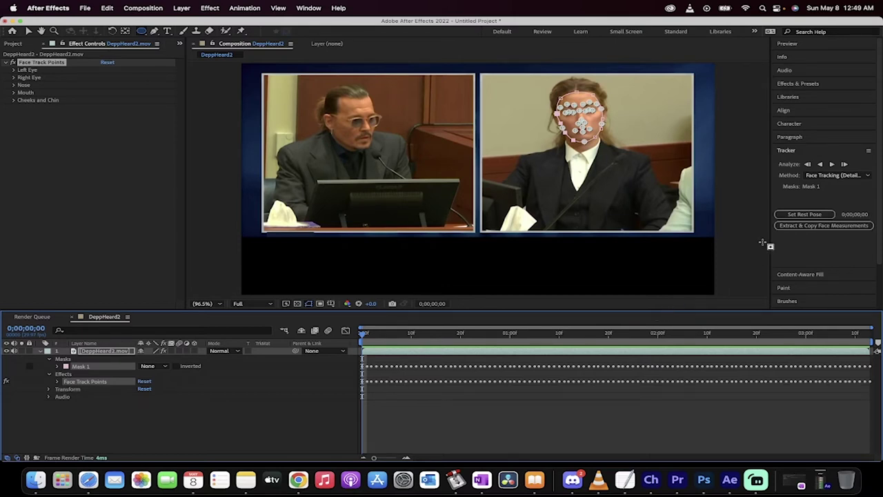
{"action": "left_click", "coordinate": [804, 214]}
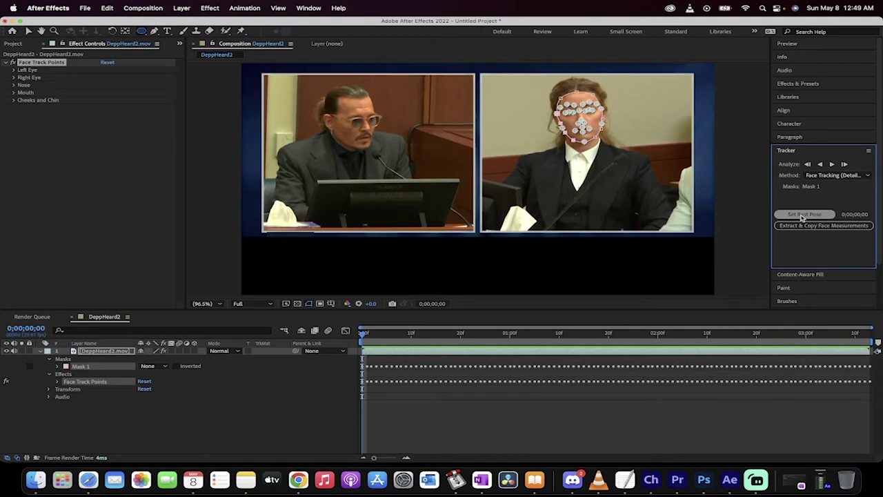
{"action": "left_click", "coordinate": [809, 227]}
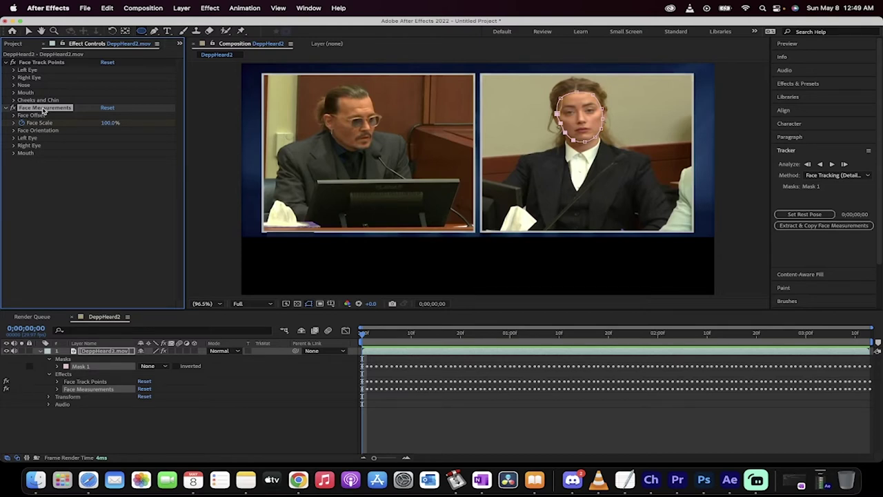
{"action": "left_click", "coordinate": [822, 481]}
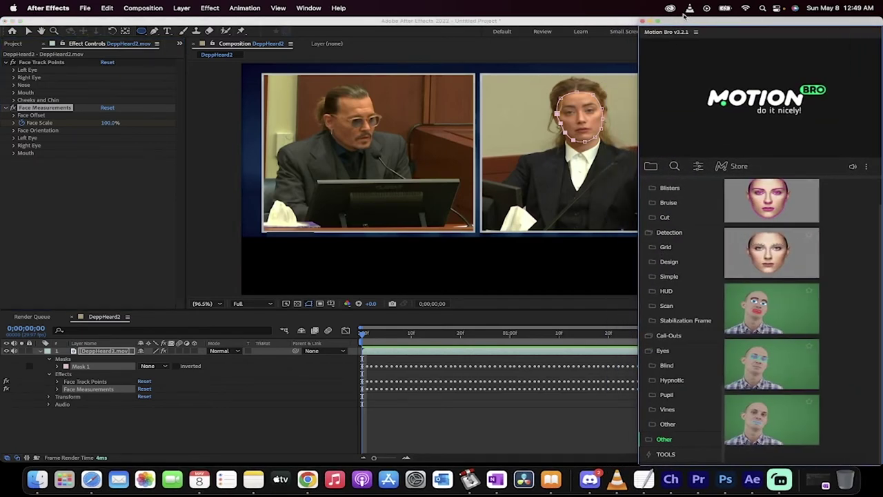
Open the AE Face Tools pack and scroll up to its Distortion (16 bpc) category
{"action": "left_click", "coordinate": [654, 171]}
{"action": "left_click", "coordinate": [653, 169]}
{"action": "left_click", "coordinate": [653, 168]}
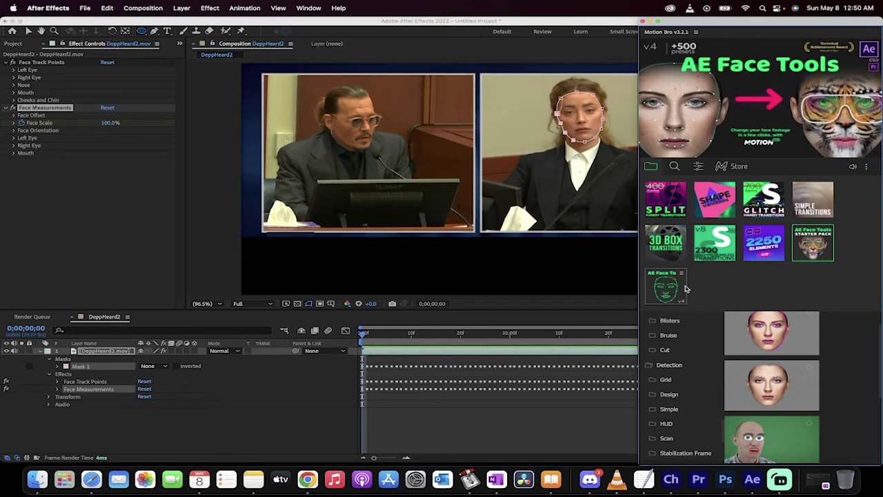
{"action": "left_click", "coordinate": [814, 243]}
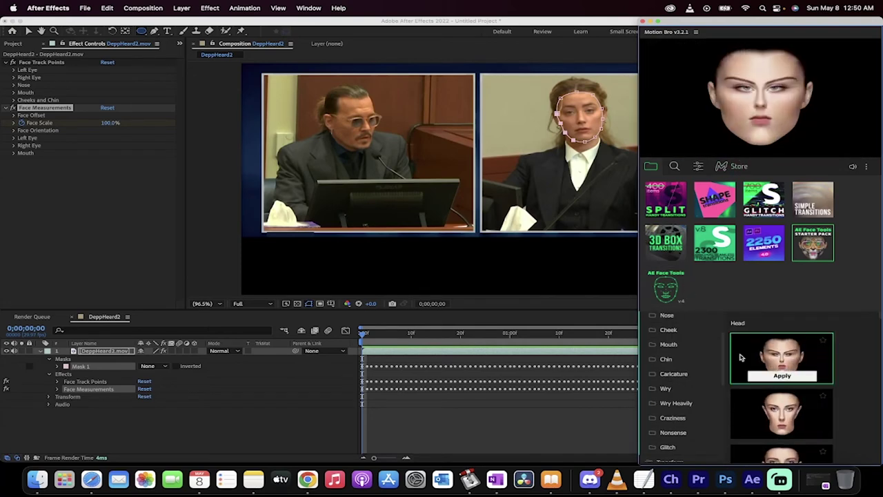
{"action": "scroll", "coordinate": [687, 322], "scroll_direction": "up", "scroll_amount": 3}
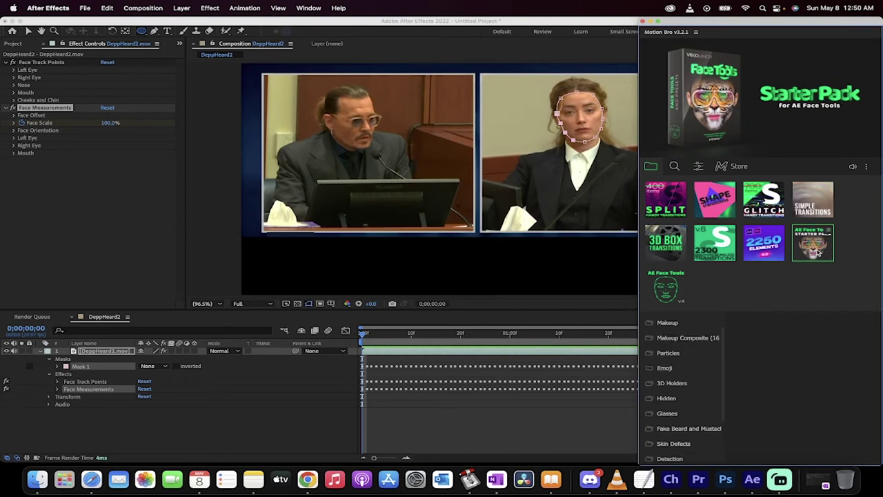
{"action": "scroll", "coordinate": [663, 341], "scroll_direction": "up", "scroll_amount": 2}
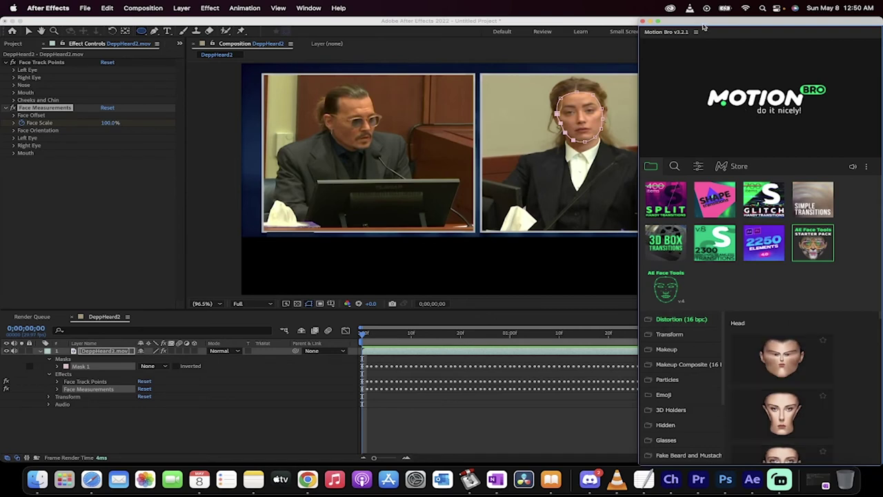
Move and widen the Motion Bro window and expand the Distortion category
{"action": "left_click_drag", "start_coordinate": [704, 26], "coordinate": [625, 24]}
{"action": "left_click_drag", "start_coordinate": [797, 210], "coordinate": [856, 211]}
{"action": "left_click", "coordinate": [595, 276]}
Browse down to the Forehead presets and apply FTSP - Distortion Forehead - Wide 1
{"action": "mouse_move", "coordinate": [694, 312]}
{"action": "mouse_move", "coordinate": [761, 311]}
{"action": "scroll", "coordinate": [760, 313], "scroll_direction": "down", "scroll_amount": 2}
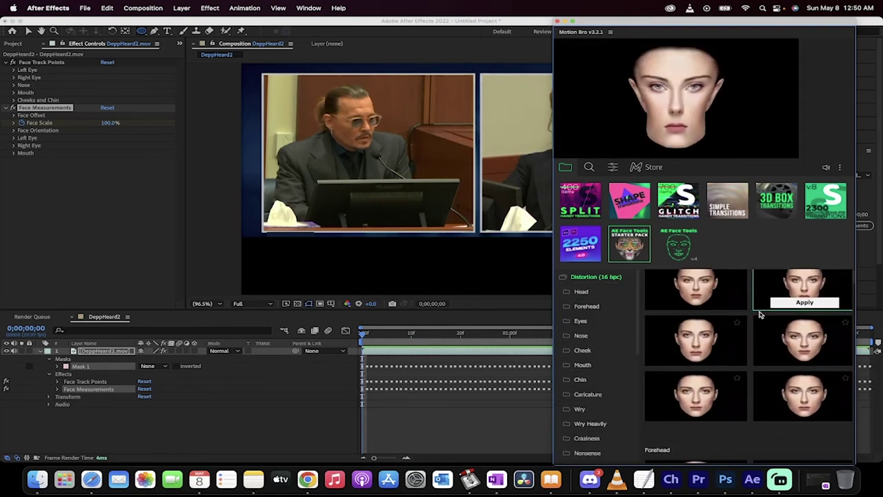
{"action": "scroll", "coordinate": [760, 314], "scroll_direction": "down", "scroll_amount": 1}
{"action": "mouse_move", "coordinate": [803, 321]}
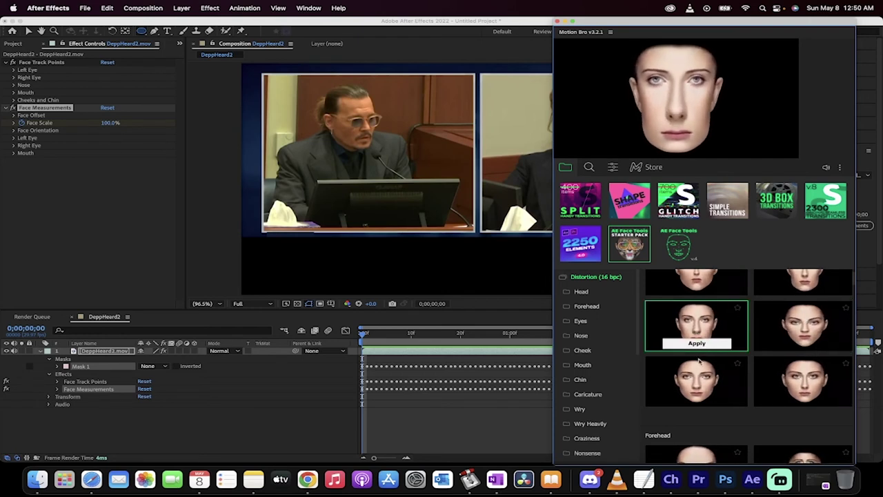
{"action": "mouse_move", "coordinate": [795, 375]}
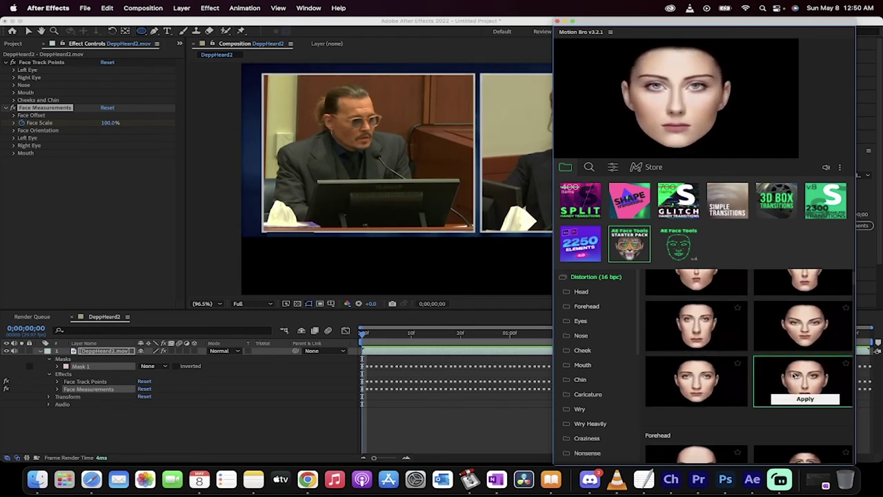
{"action": "scroll", "coordinate": [758, 376], "scroll_direction": "down", "scroll_amount": 3}
{"action": "mouse_move", "coordinate": [715, 372]}
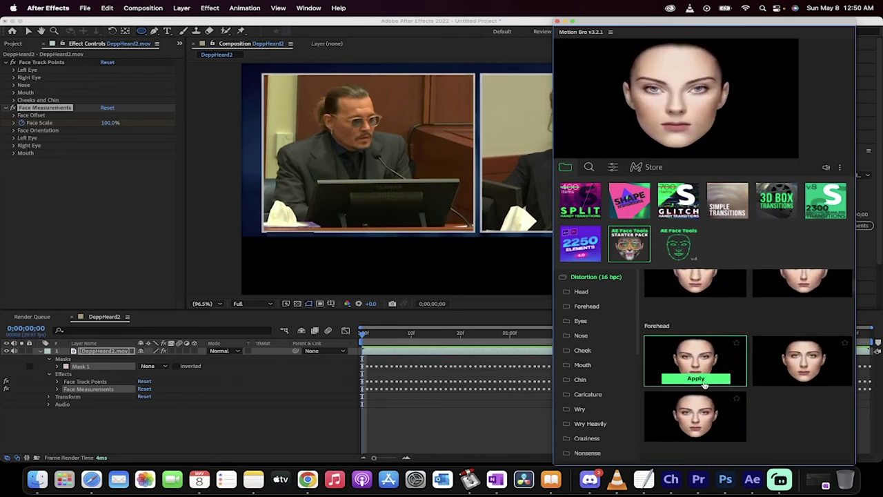
{"action": "mouse_move", "coordinate": [705, 424]}
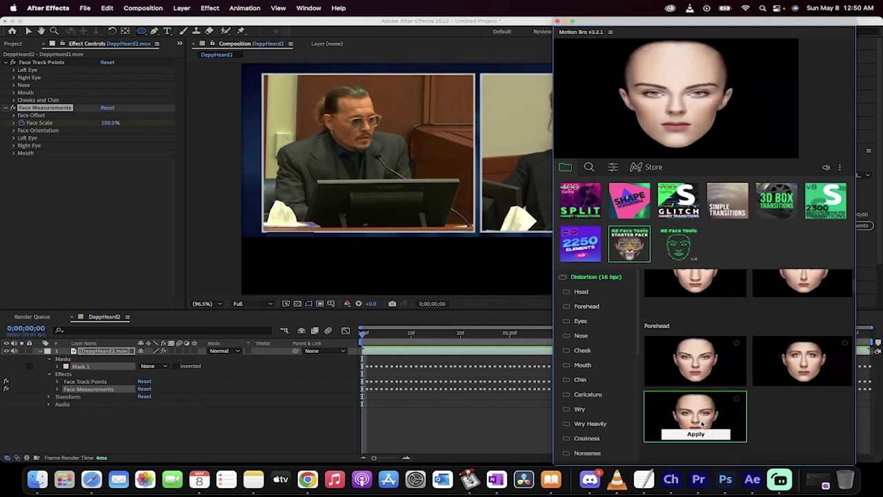
{"action": "mouse_move", "coordinate": [701, 356]}
{"action": "mouse_move", "coordinate": [677, 422]}
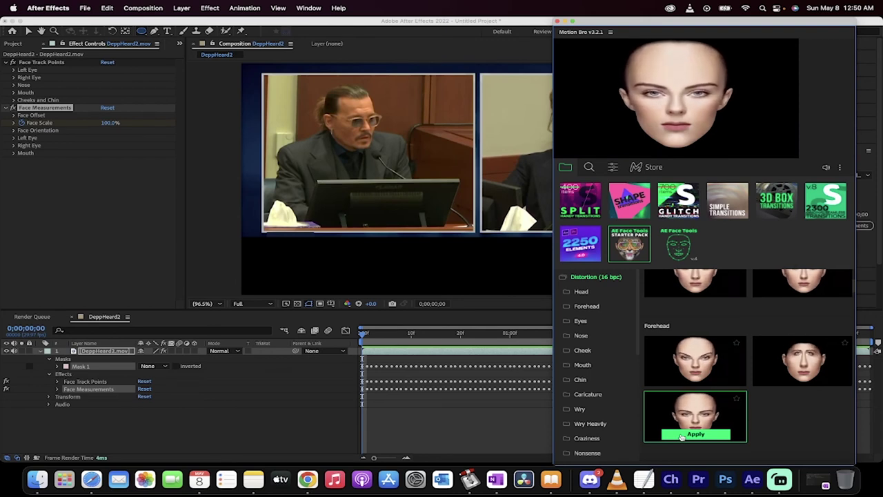
{"action": "left_click", "coordinate": [696, 434]}
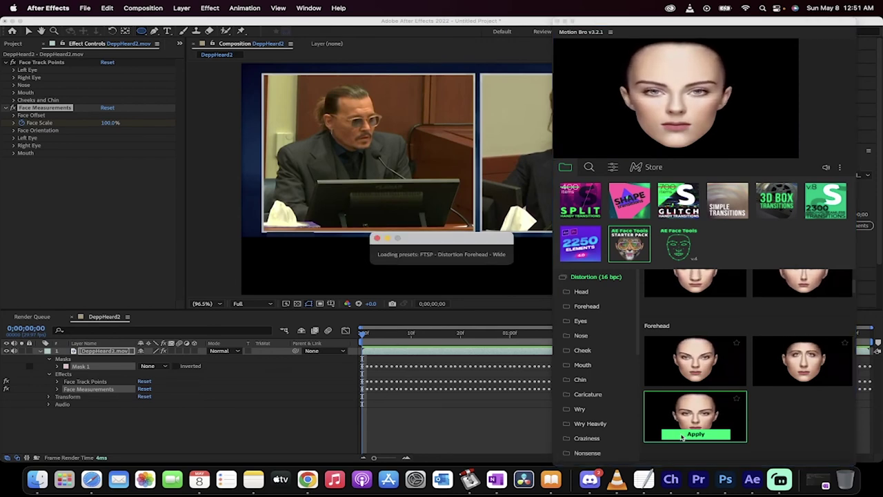
Compare the distortion on and off, then move layer 1's in-point to 0;00;00;10
{"action": "left_click", "coordinate": [564, 22]}
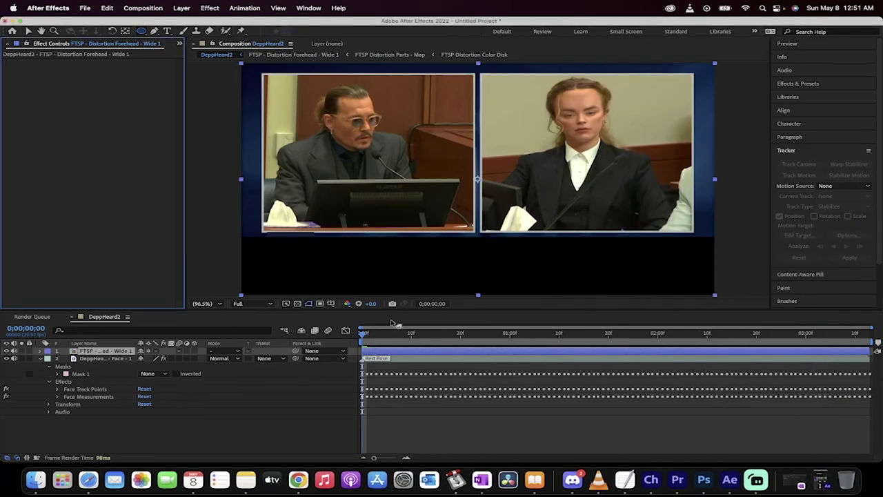
{"action": "left_click", "coordinate": [7, 351]}
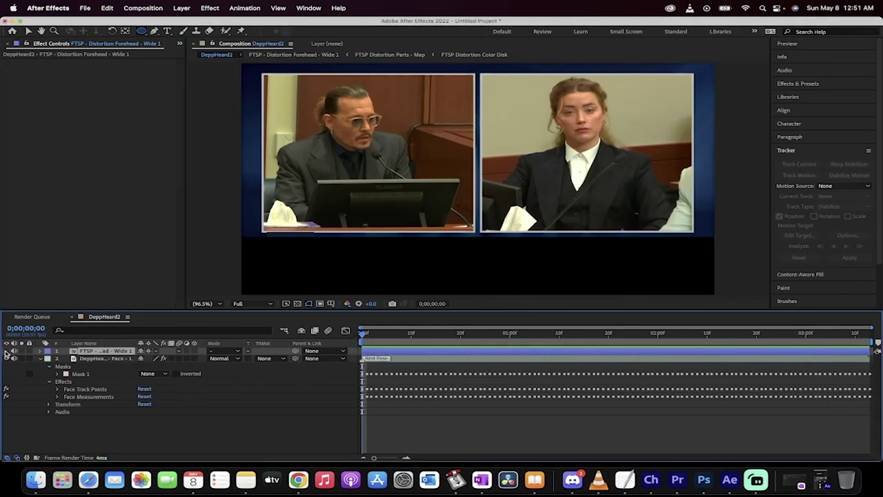
{"action": "left_click", "coordinate": [7, 351]}
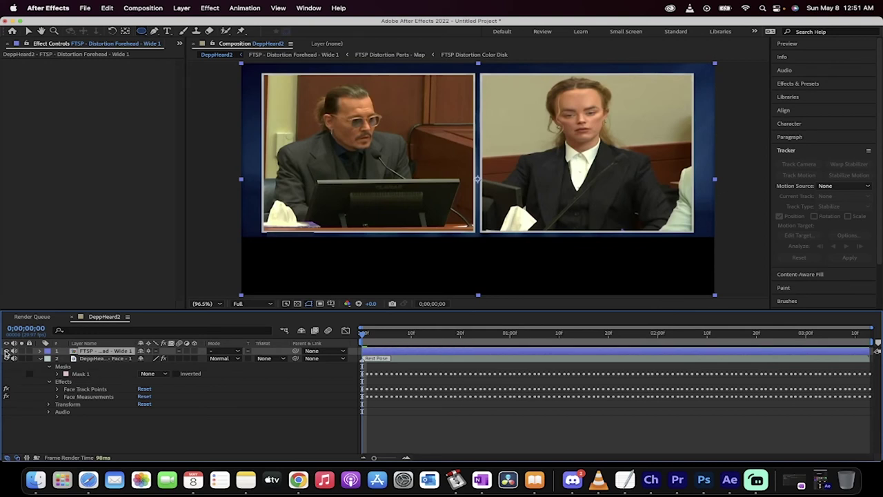
{"action": "mouse_move", "coordinate": [363, 336]}
{"action": "left_mouse_down"}
{"action": "mouse_move", "coordinate": [448, 336]}
{"action": "mouse_move", "coordinate": [359, 337]}
{"action": "left_mouse_up"}
{"action": "left_click_drag", "start_coordinate": [362, 352], "coordinate": [411, 351]}
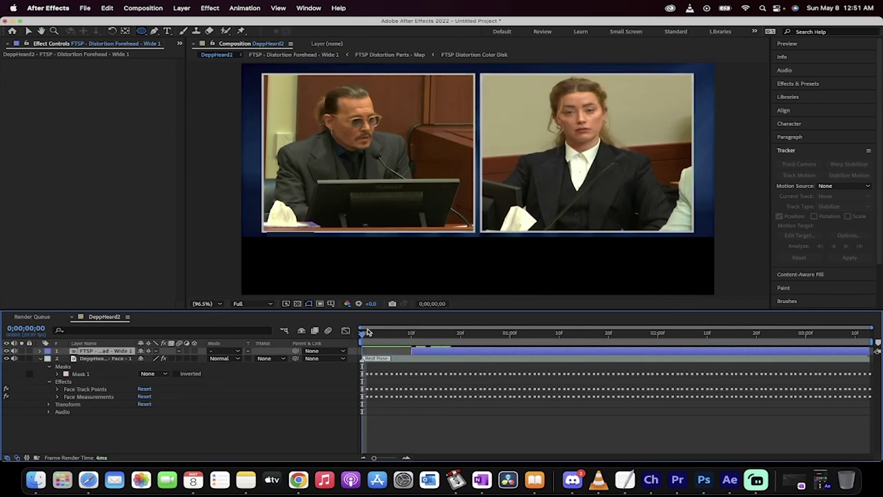
{"action": "left_click_drag", "start_coordinate": [363, 334], "coordinate": [411, 335]}
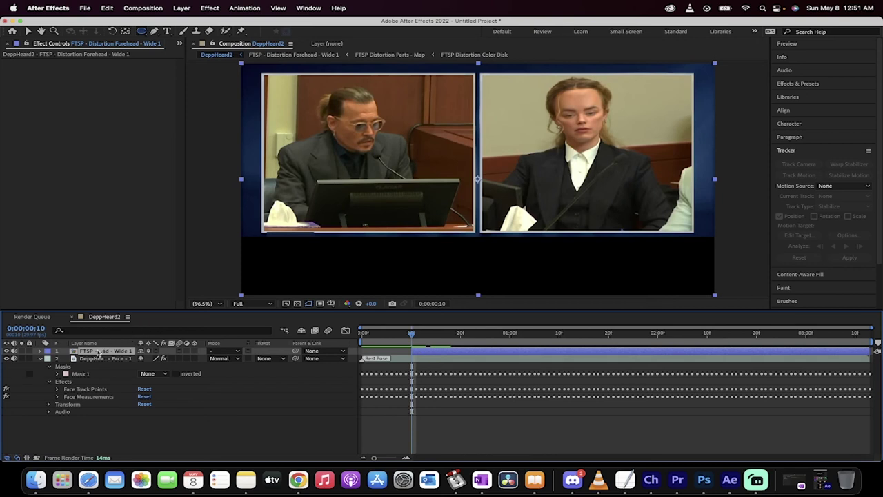
Keyframe Forehead - Wide 1 opacity at 0% at 10 frames and 100% at 20 frames, then preview
{"action": "key", "text": "t"}
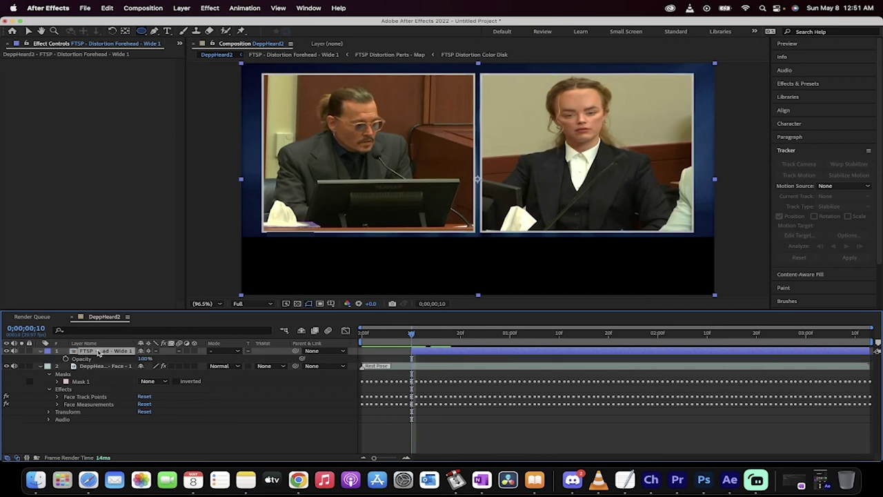
{"action": "left_click", "coordinate": [65, 359]}
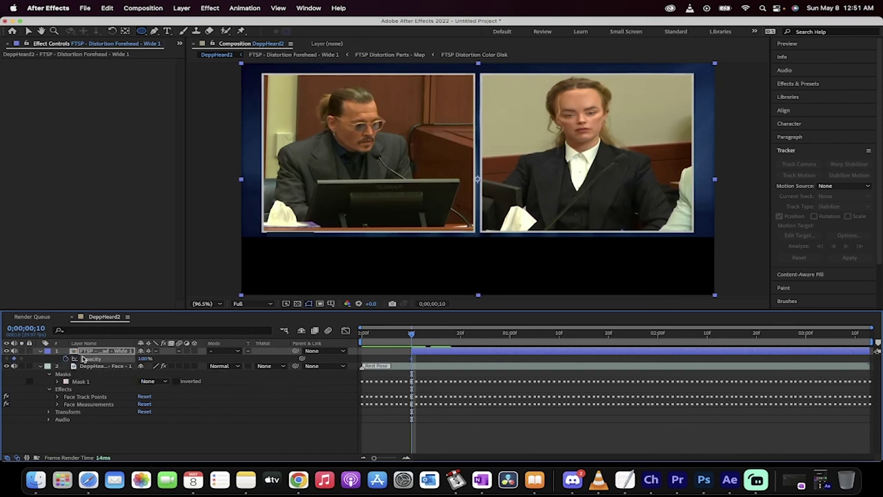
{"action": "left_click_drag", "start_coordinate": [144, 360], "coordinate": [75, 360]}
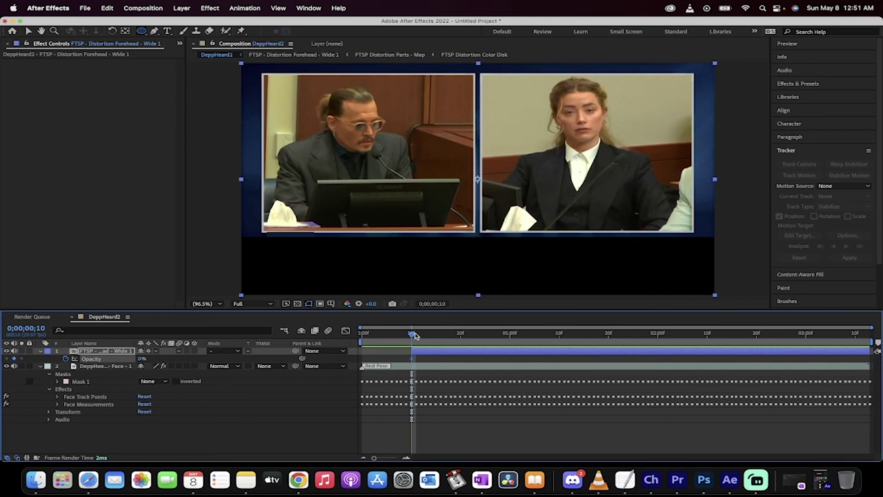
{"action": "left_click_drag", "start_coordinate": [413, 336], "coordinate": [455, 334]}
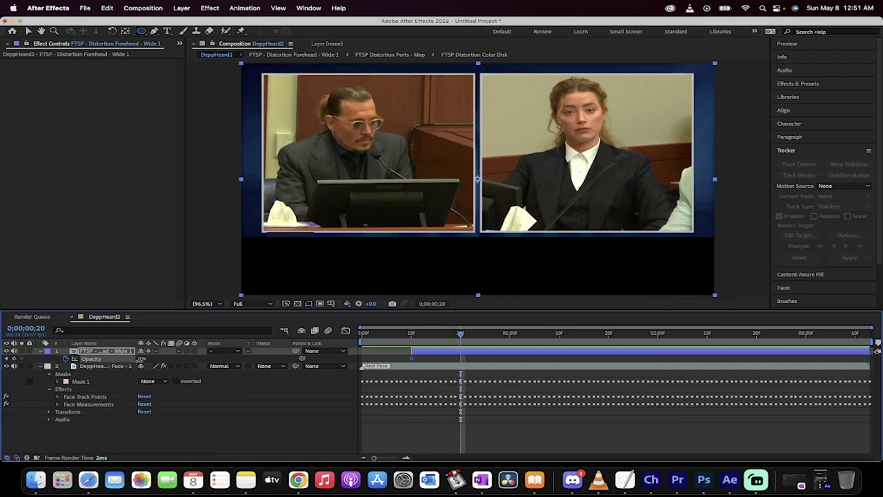
{"action": "left_click_drag", "start_coordinate": [142, 359], "coordinate": [425, 364]}
{"action": "left_click_drag", "start_coordinate": [460, 336], "coordinate": [365, 332]}
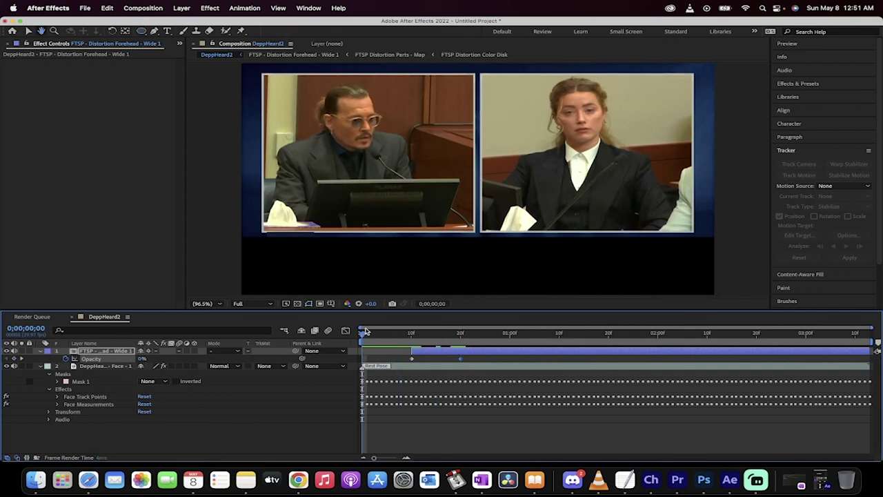
{"action": "key", "text": "space"}
{"action": "key", "text": "space"}
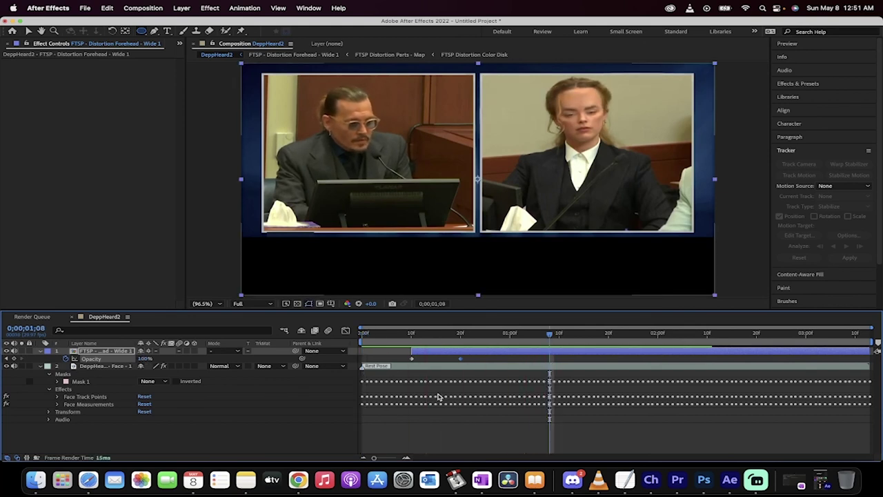